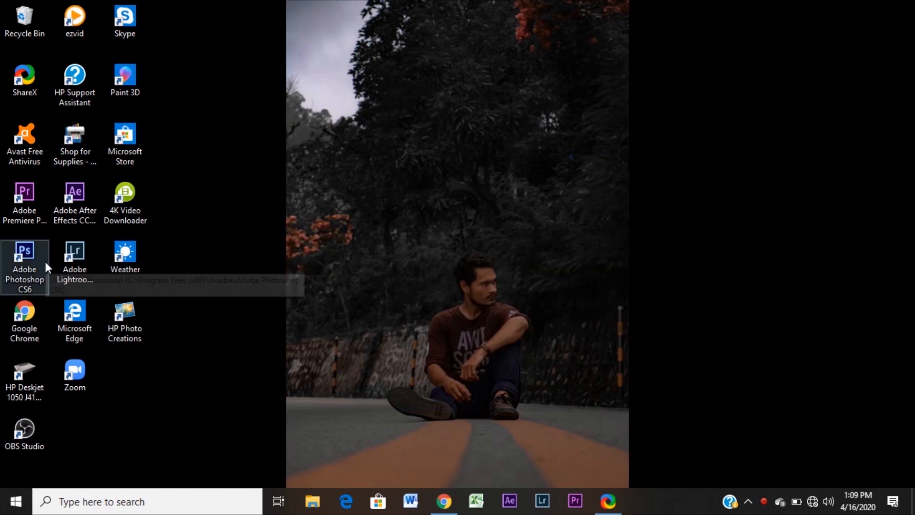
Step: Launch Adobe Photoshop CS6 and open the empty-scene photo IMG_0610 from the Lightroom CC Pics folder
double_click(29, 259)
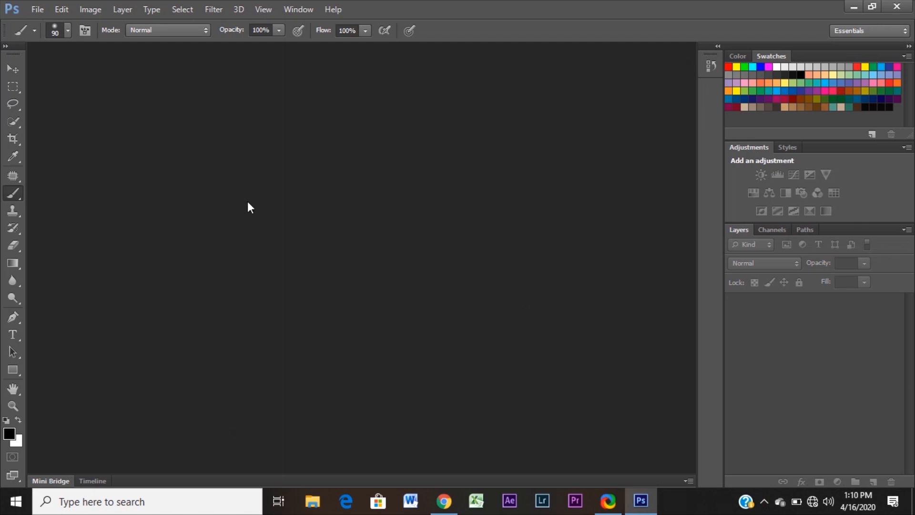
left_click(33, 11)
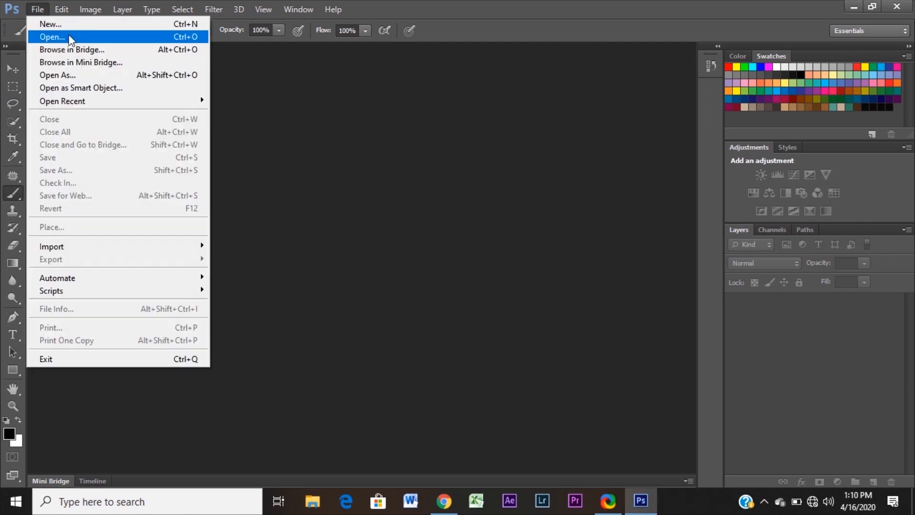
left_click(64, 35)
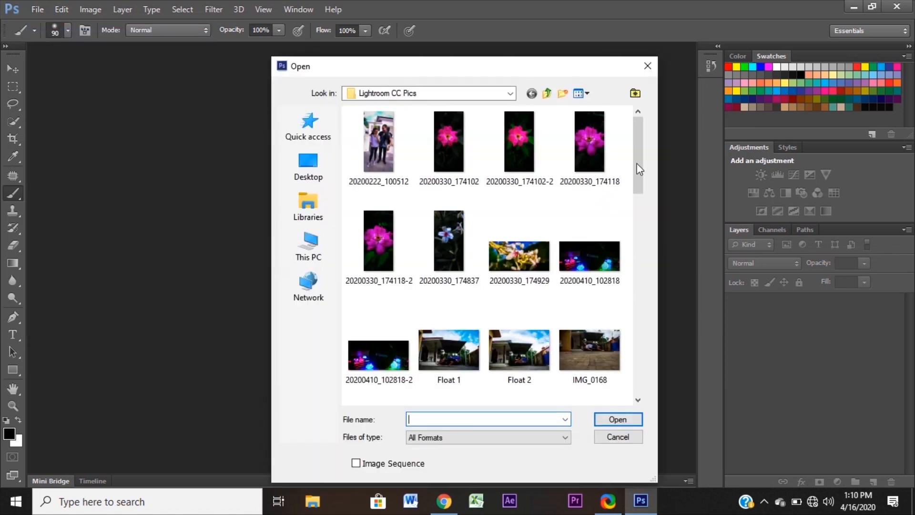
left_click_drag(640, 169, 642, 213)
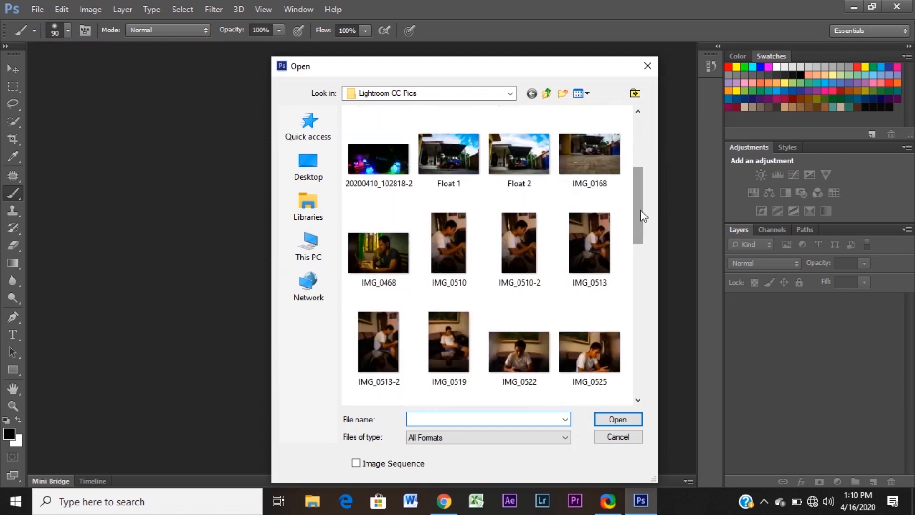
left_click_drag(644, 217, 644, 241)
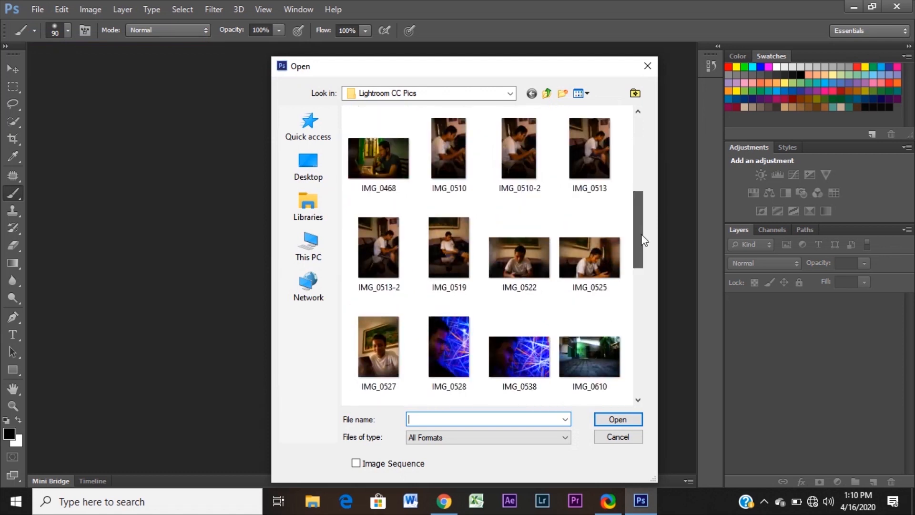
left_click_drag(644, 241, 649, 280)
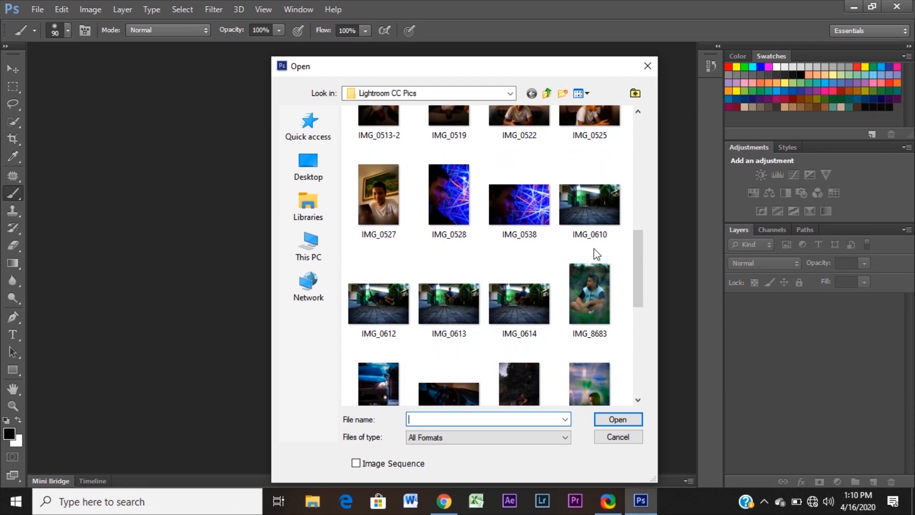
left_click(575, 209)
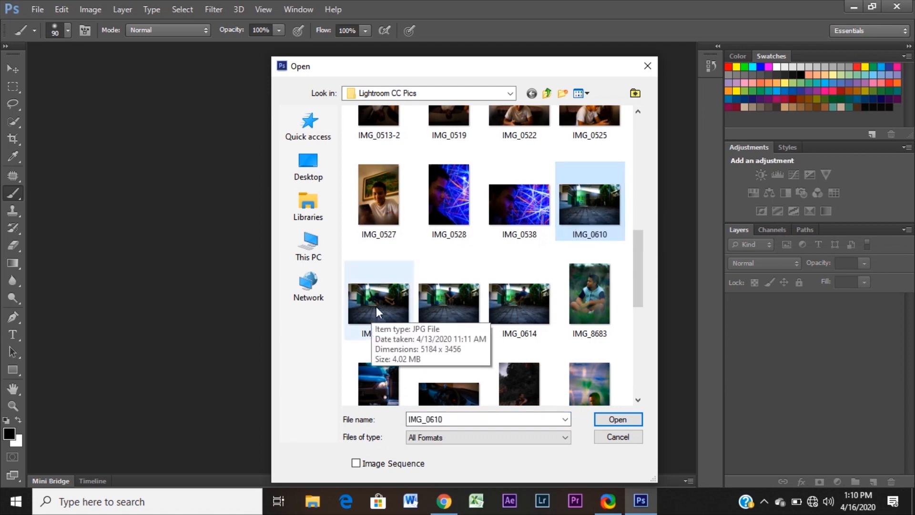
left_click(620, 418)
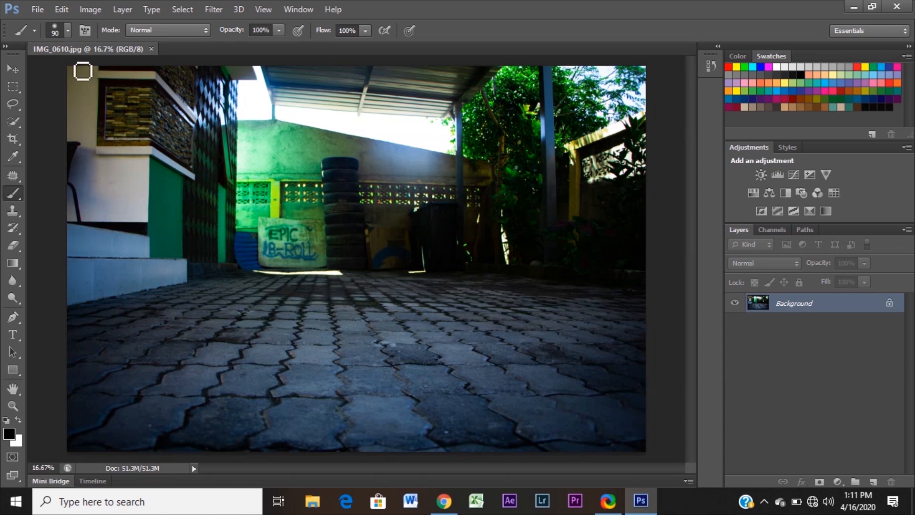
Step: Open the photo IMG_0612 of the man lying on the stools from the same folder
left_click(42, 12)
left_click(43, 13)
left_click(43, 13)
left_click(52, 36)
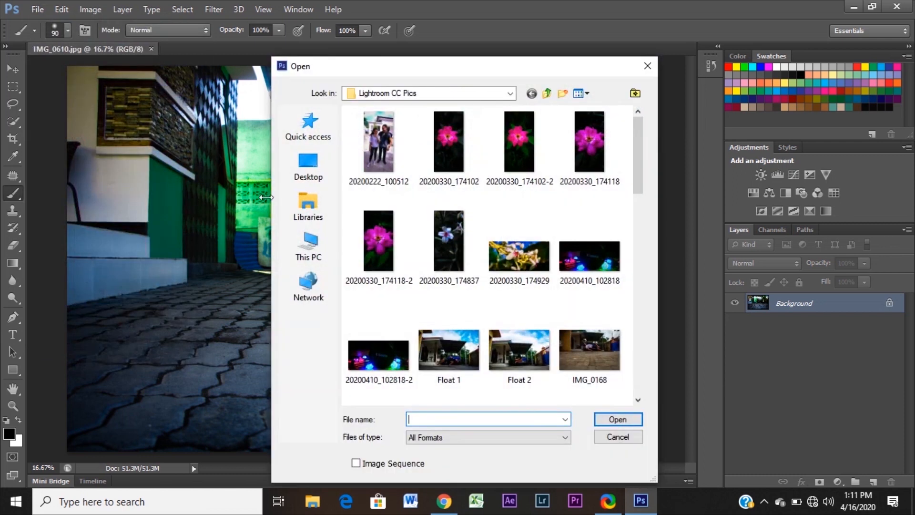
scroll(639, 195, "down", 3)
scroll(641, 198, "down", 1)
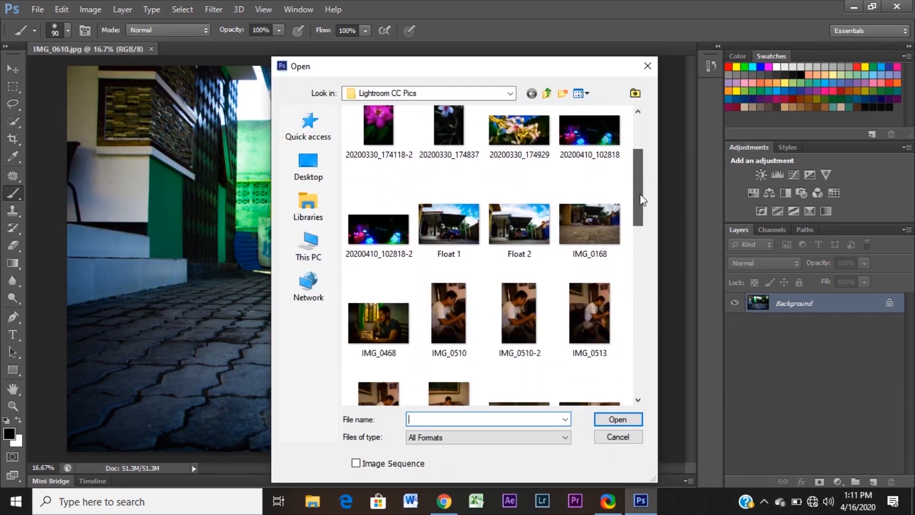
left_click_drag(642, 200, 640, 281)
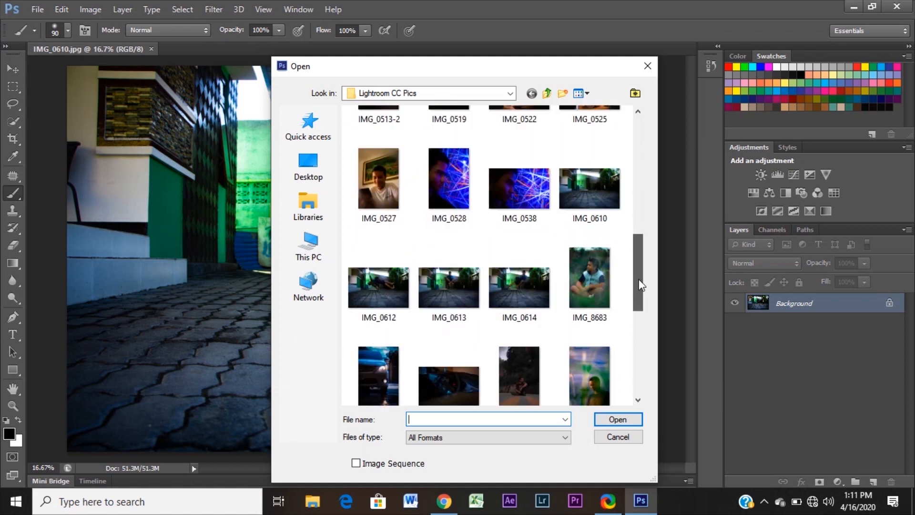
left_click(380, 285)
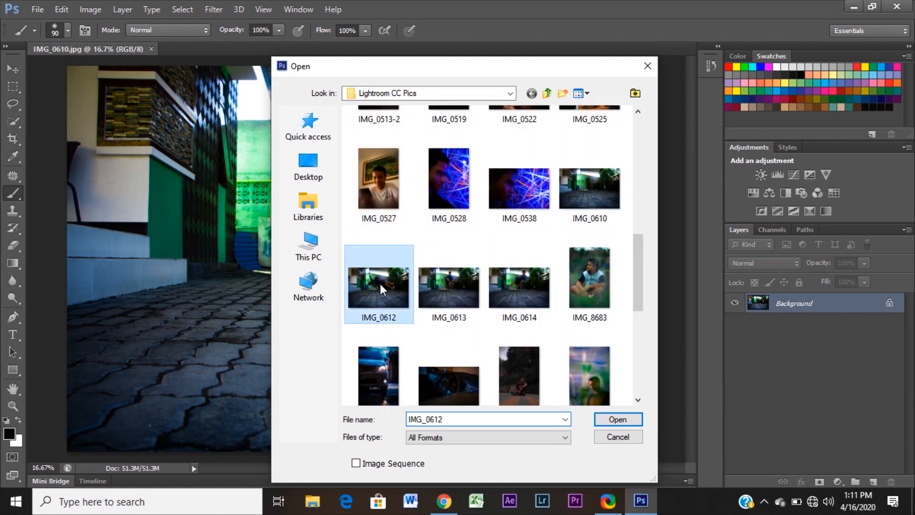
left_click(606, 422)
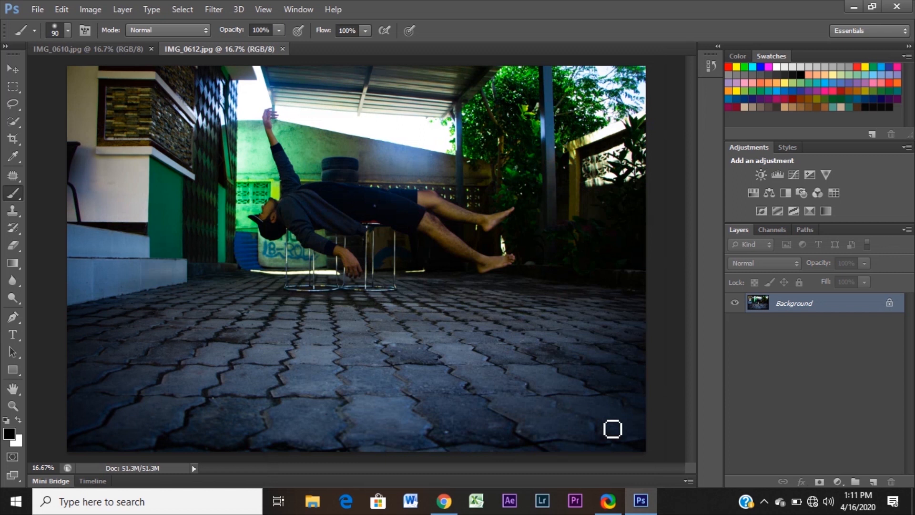
Step: Copy the entire IMG_0612 image into the IMG_0610 document as a new layer and align it with the background photo
key("ctrl+a")
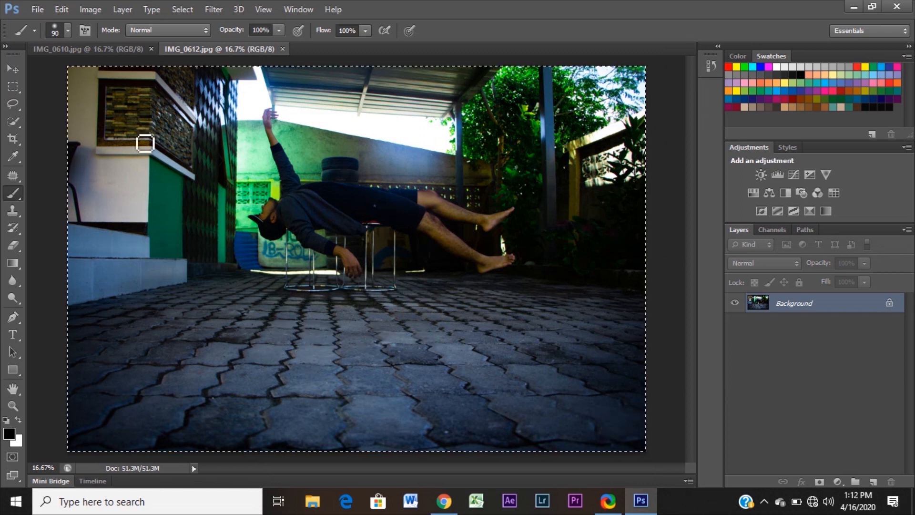
left_click(13, 69)
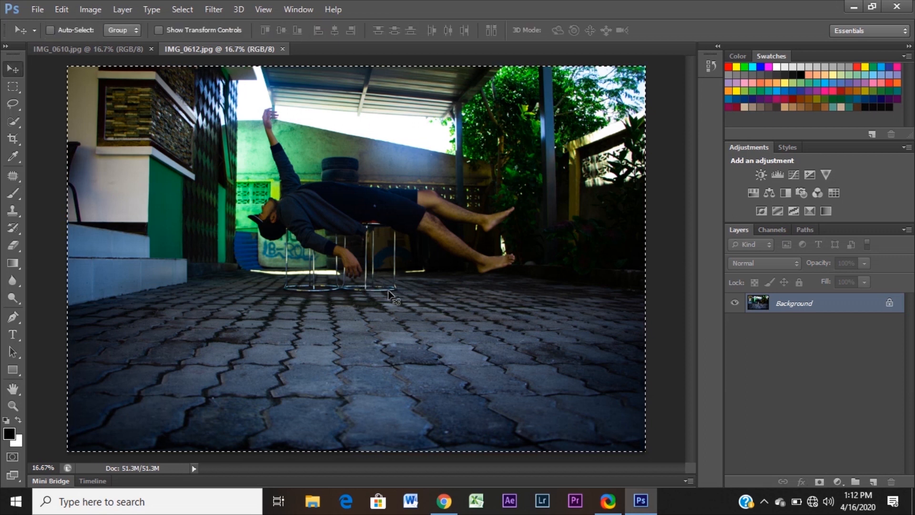
left_click_drag(375, 276, 281, 212)
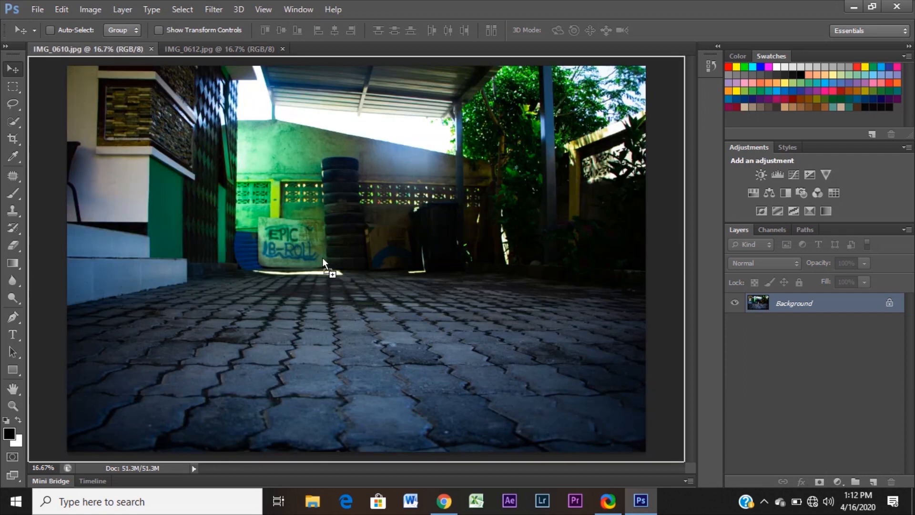
left_click_drag(323, 259, 323, 260)
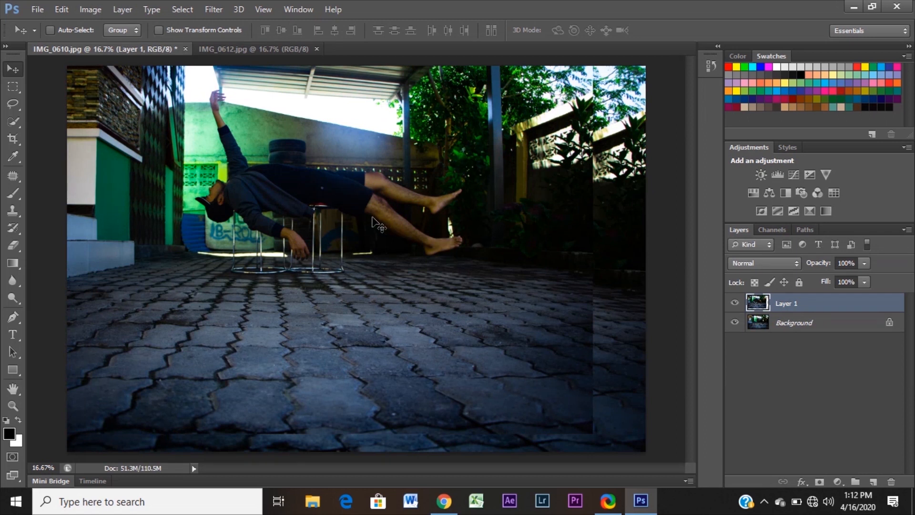
left_click_drag(372, 219, 429, 238)
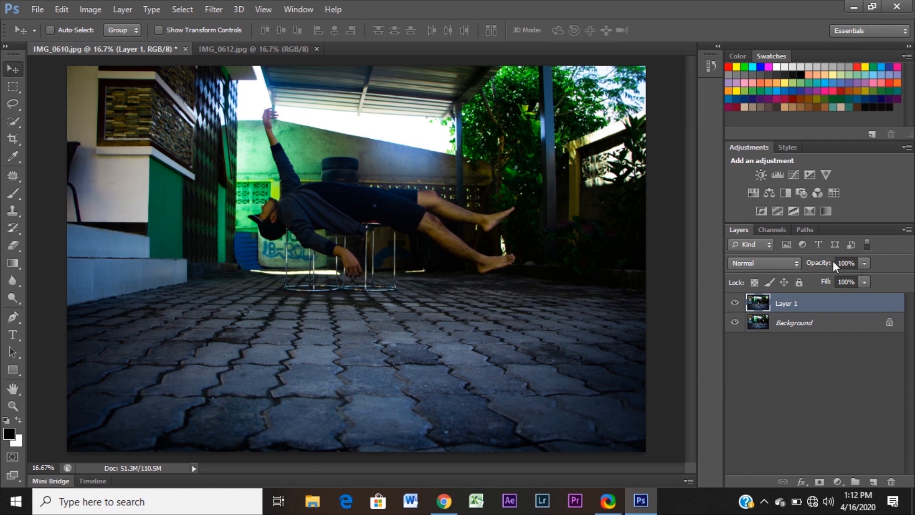
Step: Check Layer 1's alignment with the background by lowering its opacity to 69% and restoring it to 100%
left_click(870, 264)
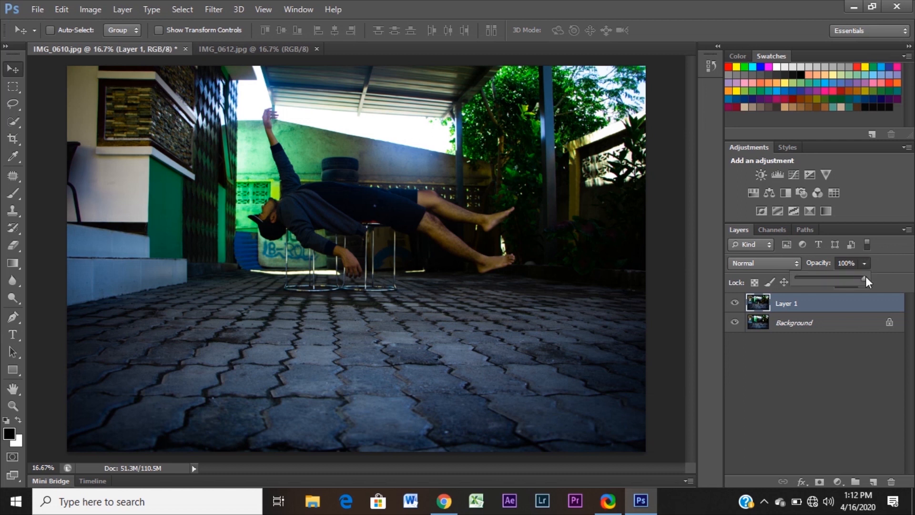
left_click_drag(862, 278, 844, 278)
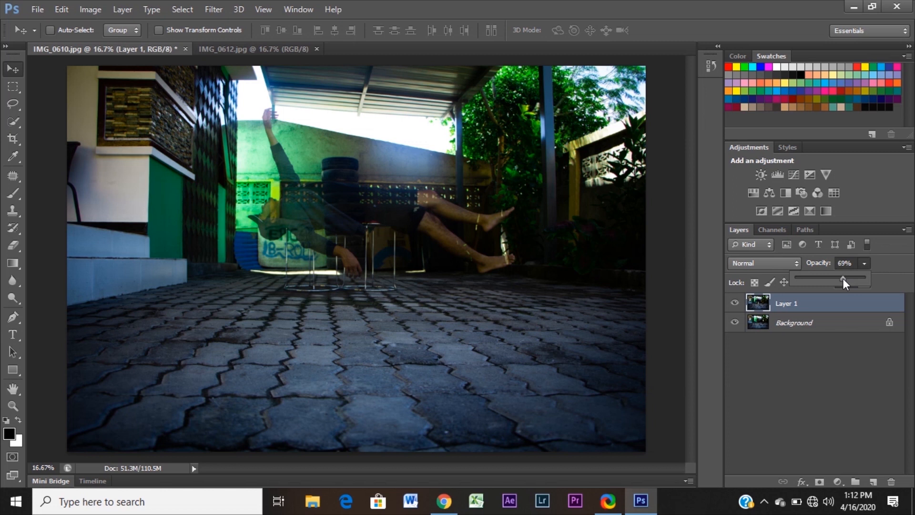
left_click_drag(856, 280, 867, 281)
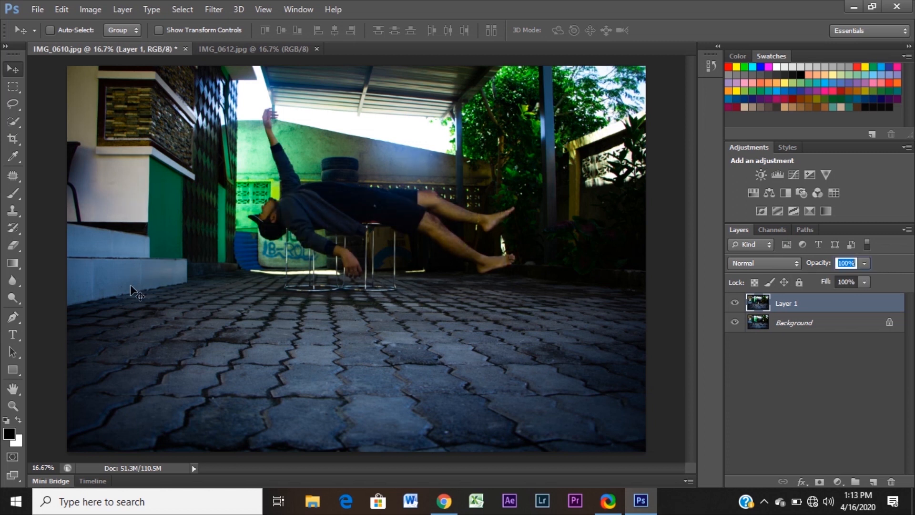
Step: With the Pen tool, start a path beneath the cap and trace around the outside of both stools' legs to the top of the far right leg
left_click(18, 320)
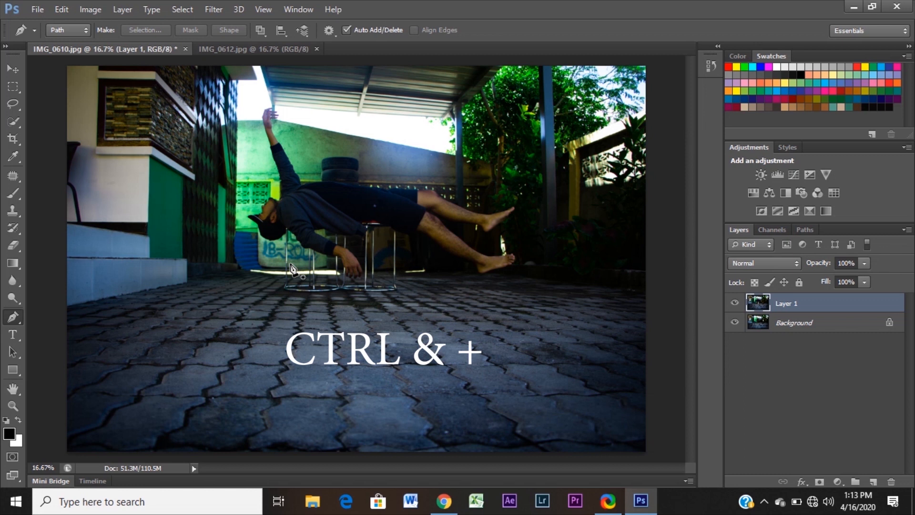
key("ctrl+plus")
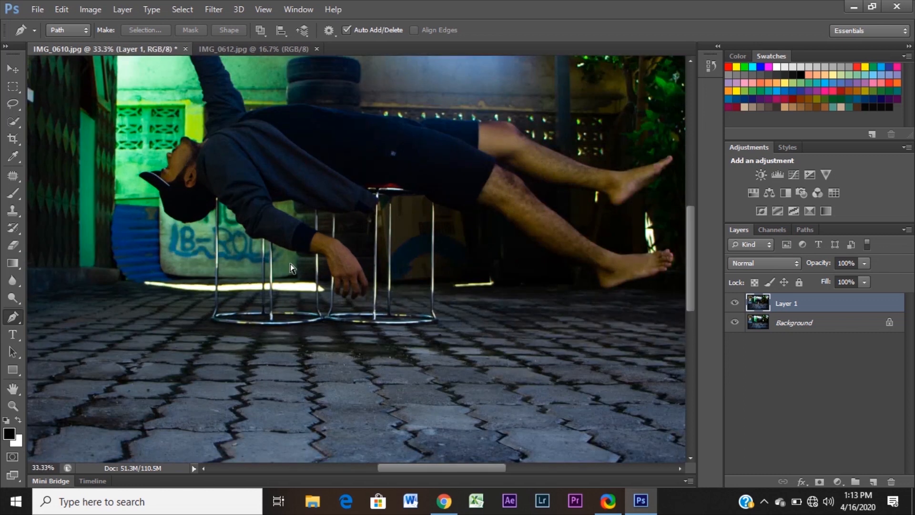
key("ctrl+plus")
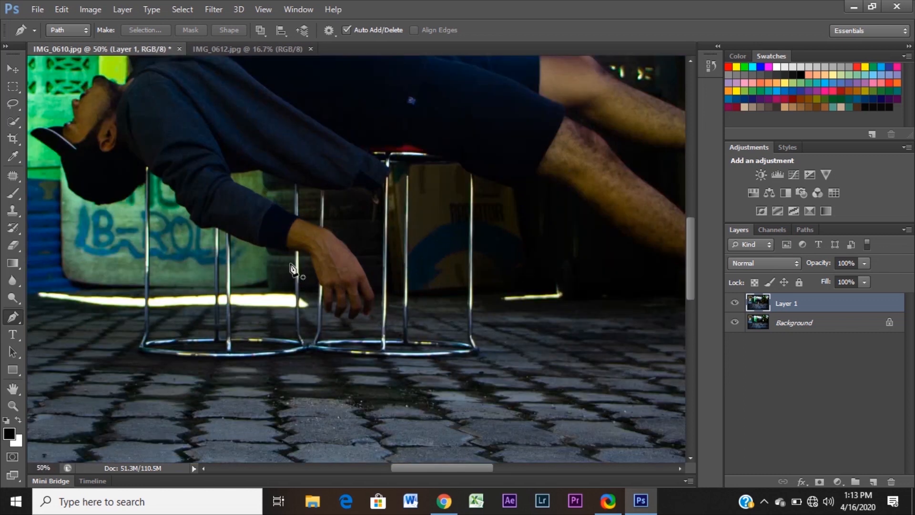
left_click(144, 185)
left_click(119, 309)
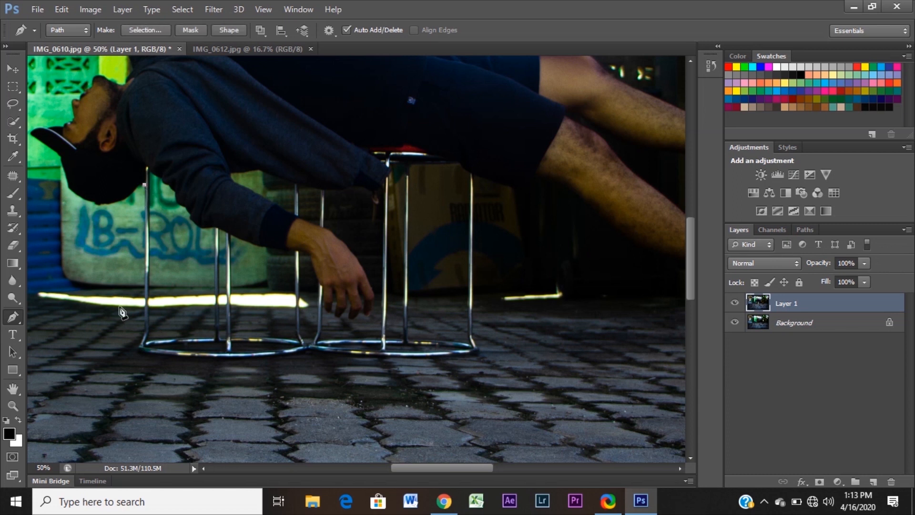
left_click(121, 352)
left_click(145, 372)
left_click_drag(230, 379, 321, 382)
left_click(318, 377)
left_click(413, 374)
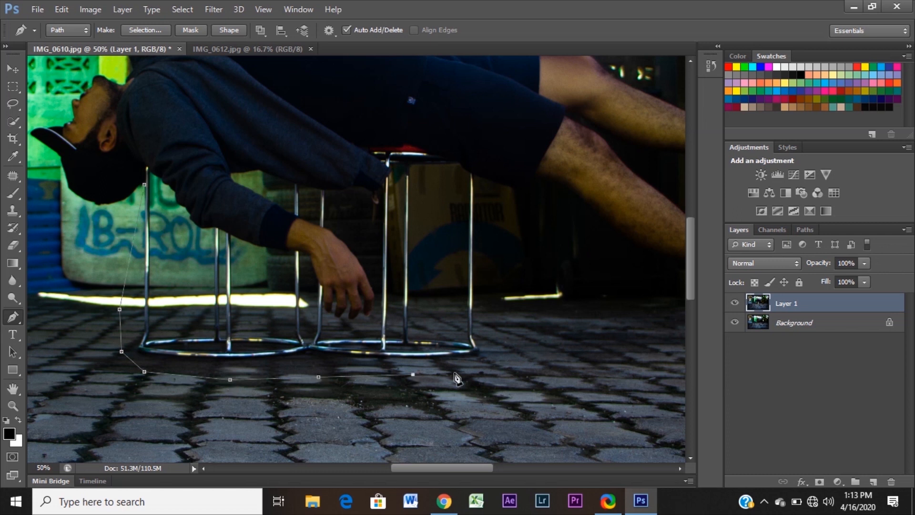
left_click(500, 342)
left_click(477, 178)
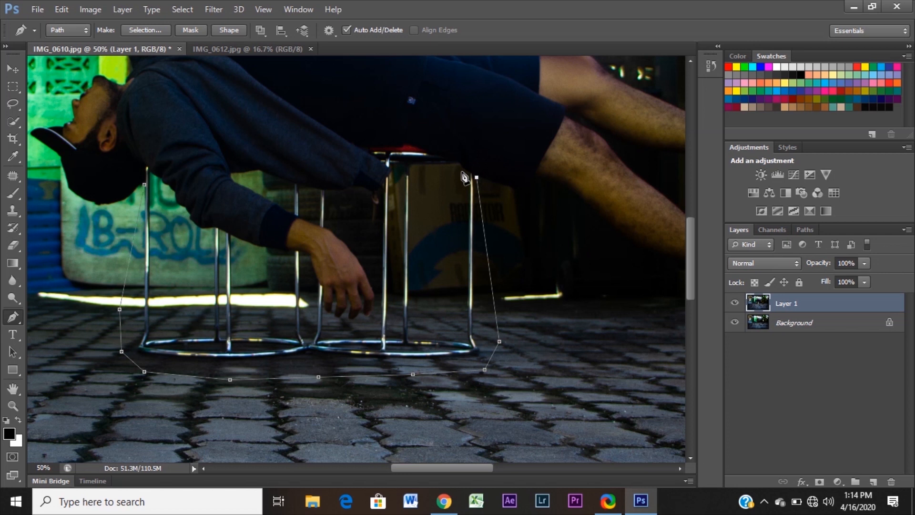
Step: Continue the pen path along the edge of the right stool's seat beneath the shorts, including its red top
left_click(462, 170)
key("ctrl+plus")
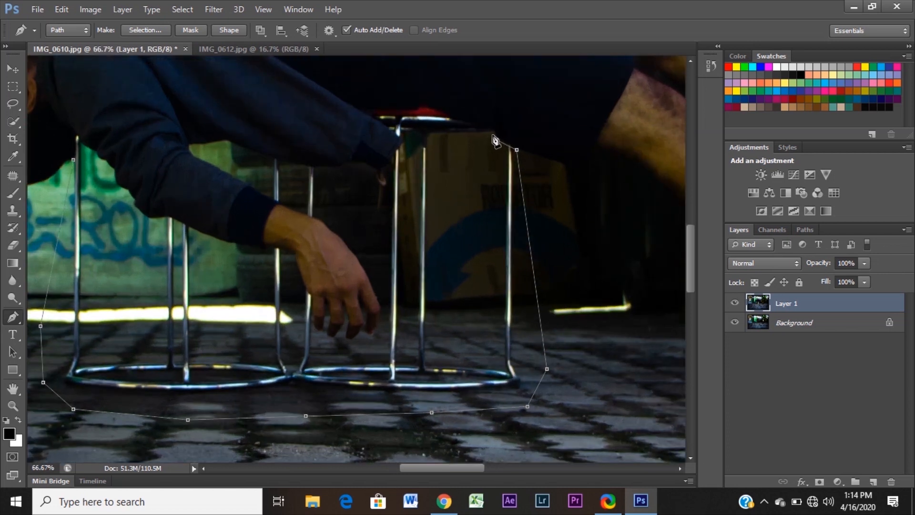
left_click(492, 131)
left_click(475, 125)
left_click(460, 120)
left_click(453, 120)
left_click(446, 114)
left_click(426, 108)
left_click(421, 107)
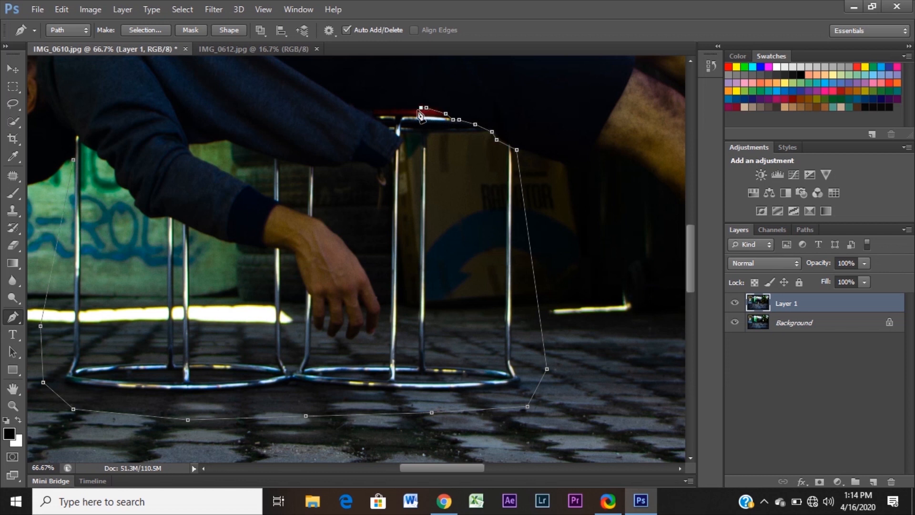
left_click(418, 111)
left_click(374, 112)
Step: Extend the pen path from the red seat around the far sleeve's cuff and down to the fingertips beside the stool leg
left_click(376, 117)
left_click(405, 141)
left_click(387, 167)
left_click(387, 177)
left_click(388, 183)
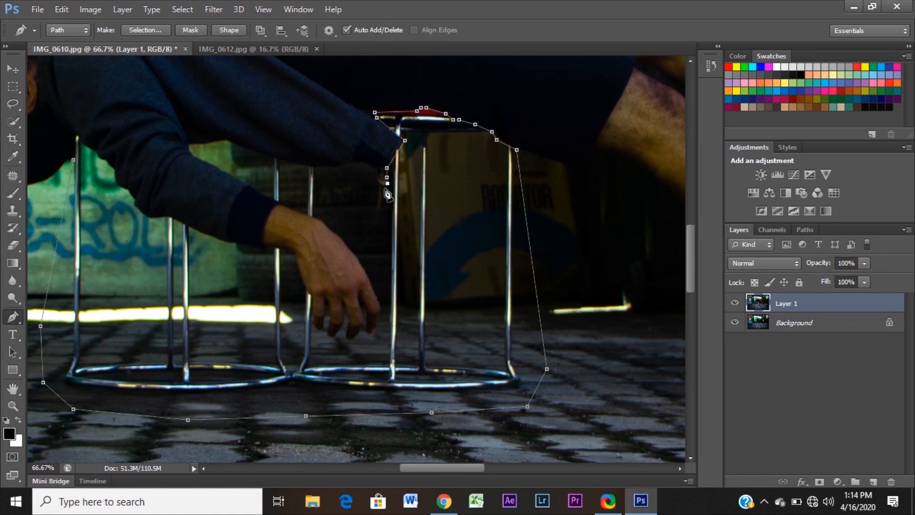
left_click(385, 187)
Step: Trace the pen path back up from the fingertips and along the underside of the far sleeve to the near arm
left_click(377, 172)
left_click(371, 168)
left_click(366, 164)
left_click(356, 163)
left_click(346, 164)
left_click(339, 167)
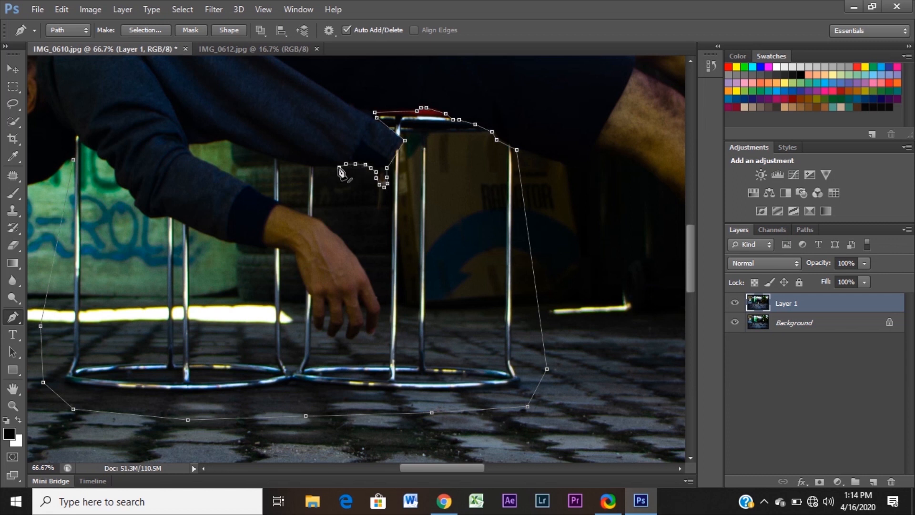
left_click(311, 166)
left_click(258, 154)
left_click(228, 141)
left_click(211, 143)
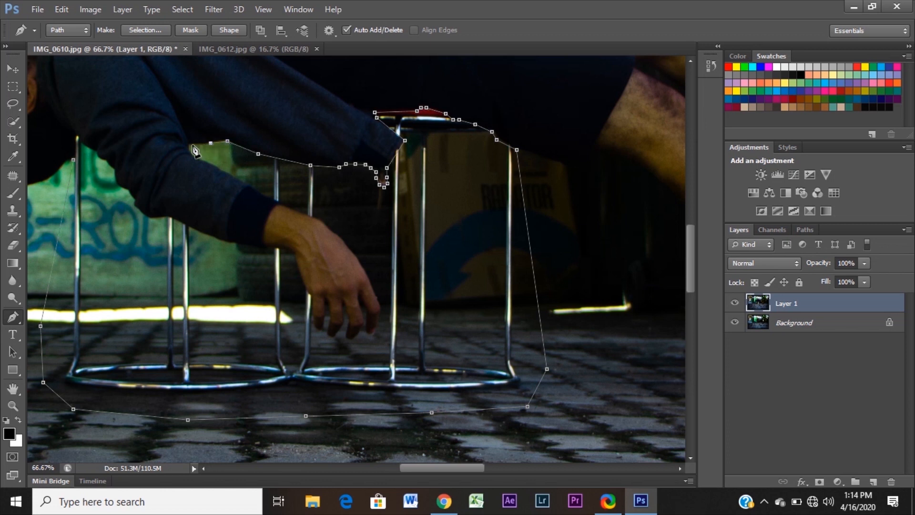
left_click(192, 145)
Step: Extend the pen path across the near arm to the top of the left stool's outer leg and close it at its starting point
left_click(78, 138)
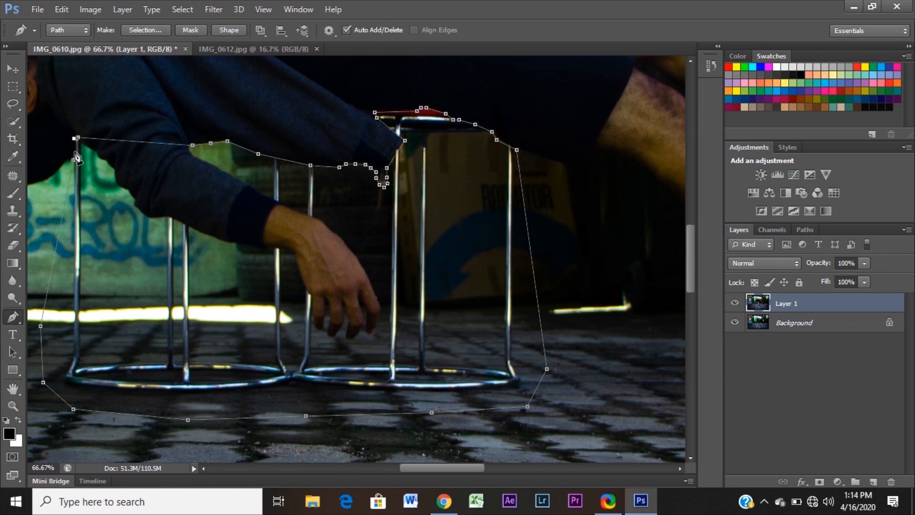
left_click(75, 152)
left_click(74, 158)
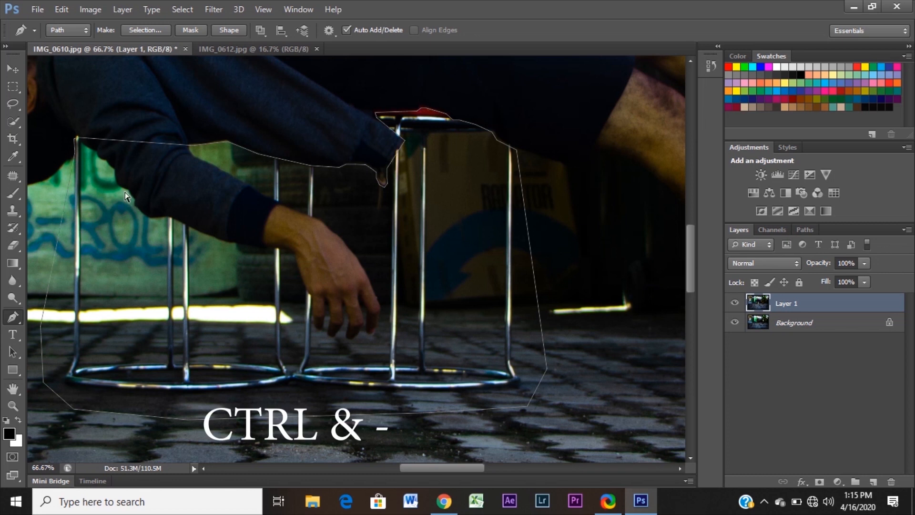
key("ctrl+minus")
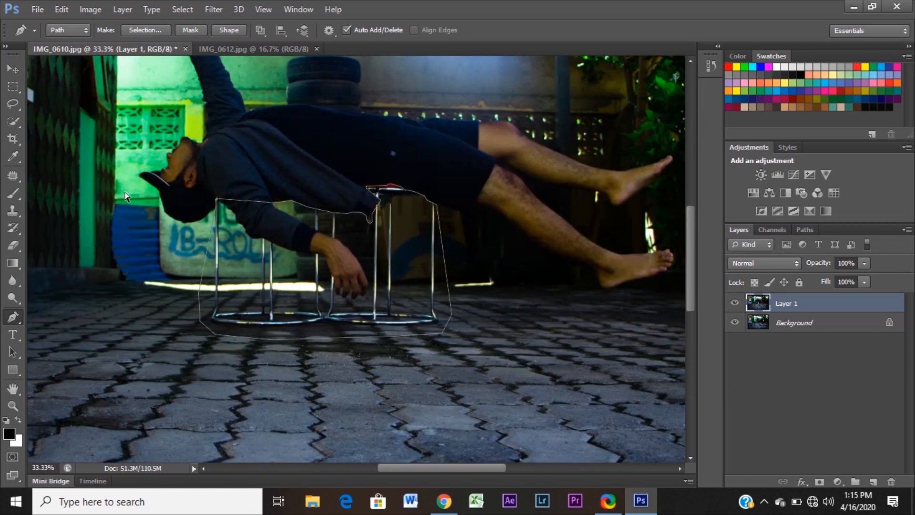
Step: Add a layer mask to Layer 1 and convert the closed stool path into a new anti-aliased selection with 0 px feather
key("ctrl+minus")
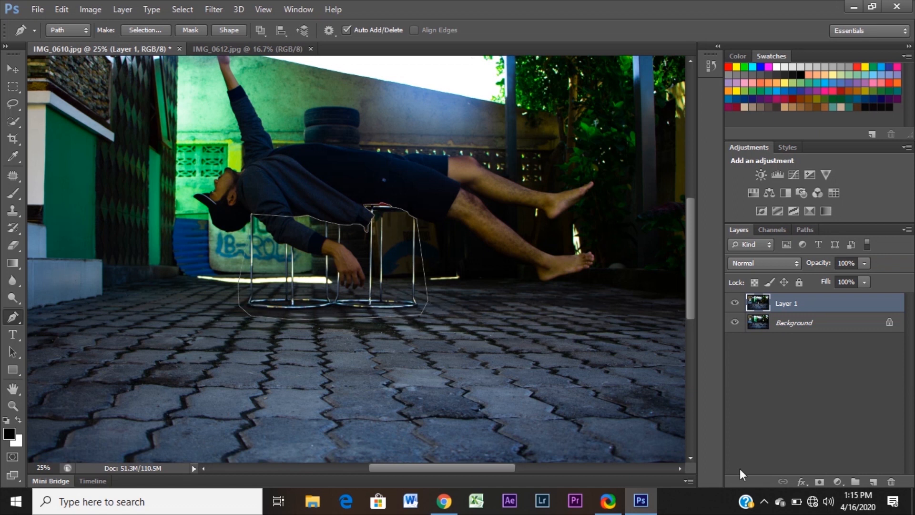
left_click(820, 482)
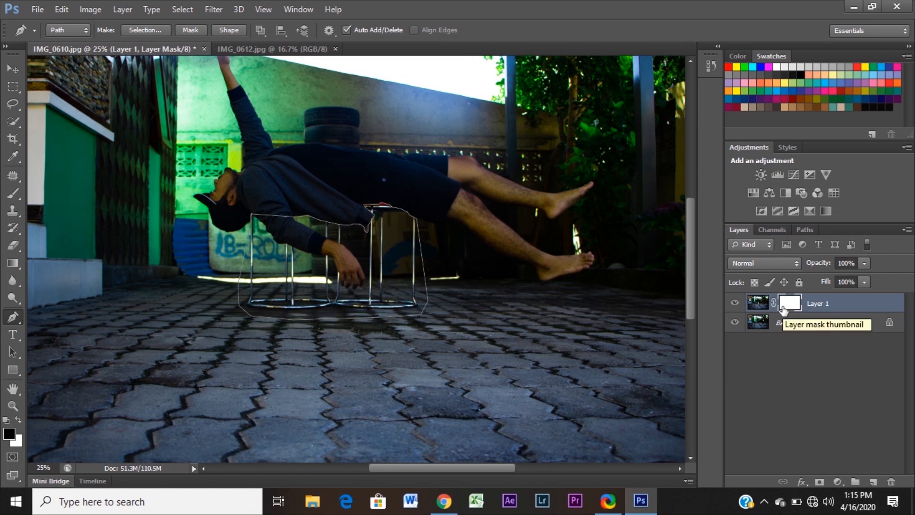
left_click(144, 30)
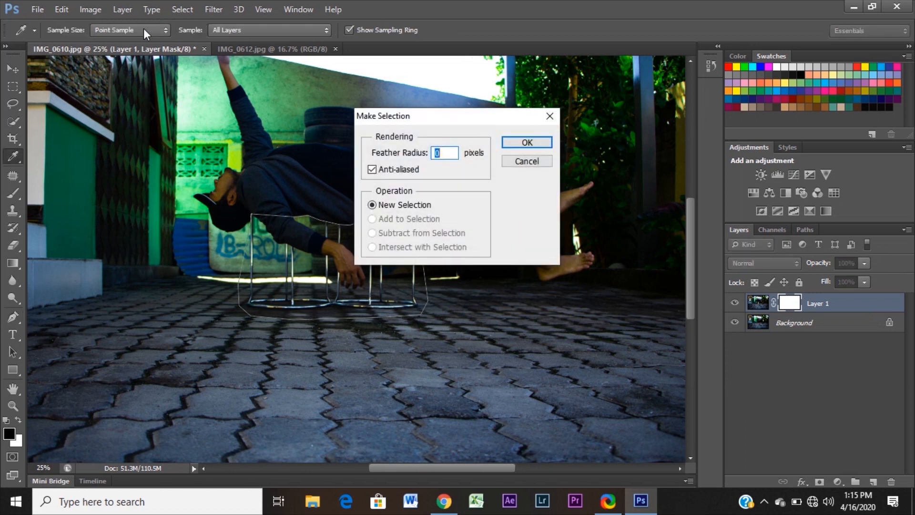
key("Return")
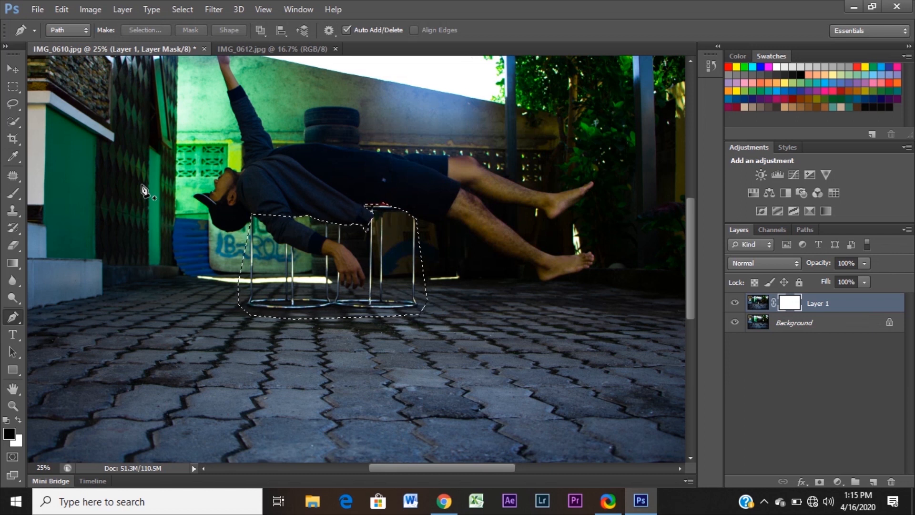
Step: Paint black on Layer 1's mask with a 90 px brush inside the selection to hide the stools' base rings
left_click(15, 195)
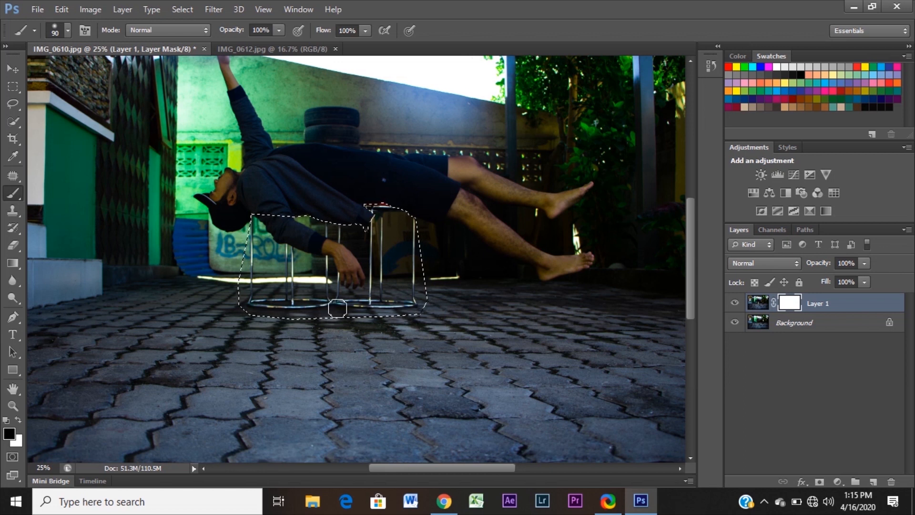
mouse_move(323, 308)
left_mouse_down()
mouse_move(255, 303)
mouse_move(326, 310)
mouse_move(258, 308)
mouse_move(293, 315)
mouse_move(420, 306)
mouse_move(320, 309)
mouse_move(362, 310)
left_mouse_up()
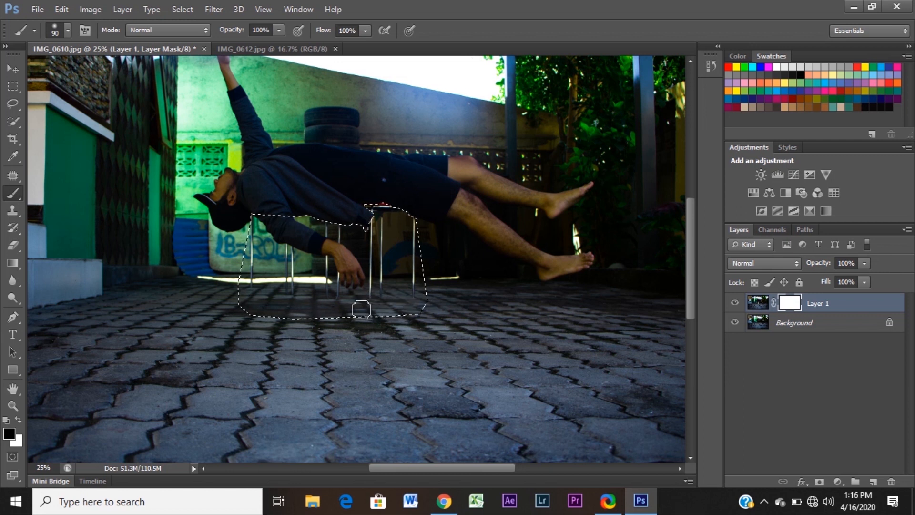
mouse_move(296, 295)
left_mouse_down()
mouse_move(290, 280)
mouse_move(302, 296)
left_mouse_up()
Step: Mask out the left stool's outer leg and the lower parts of the two legs beneath the near sleeve
scroll(302, 296, "up", 1)
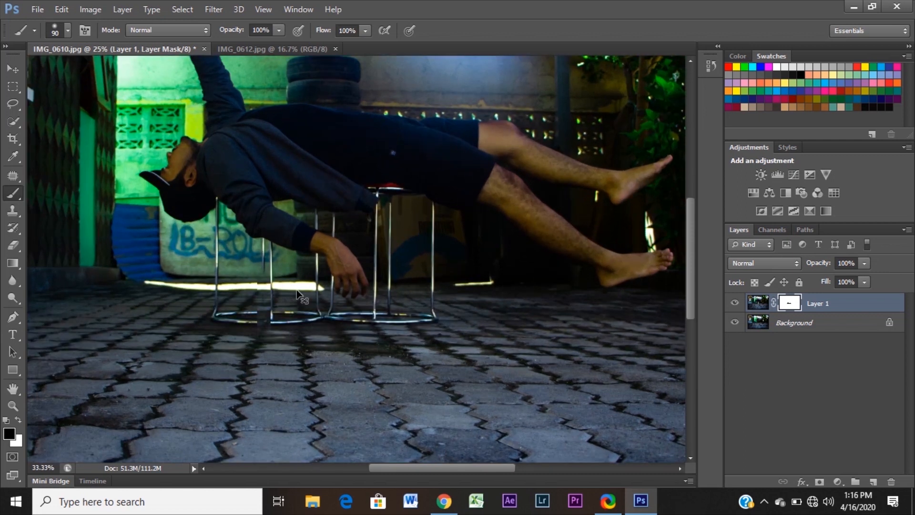
scroll(301, 295, "up", 2)
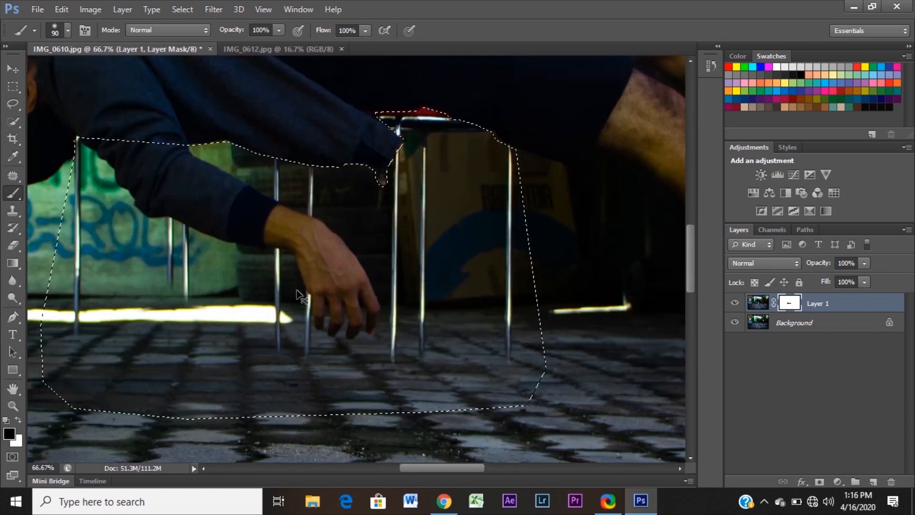
left_click(368, 468)
left_click_drag(406, 467, 405, 467)
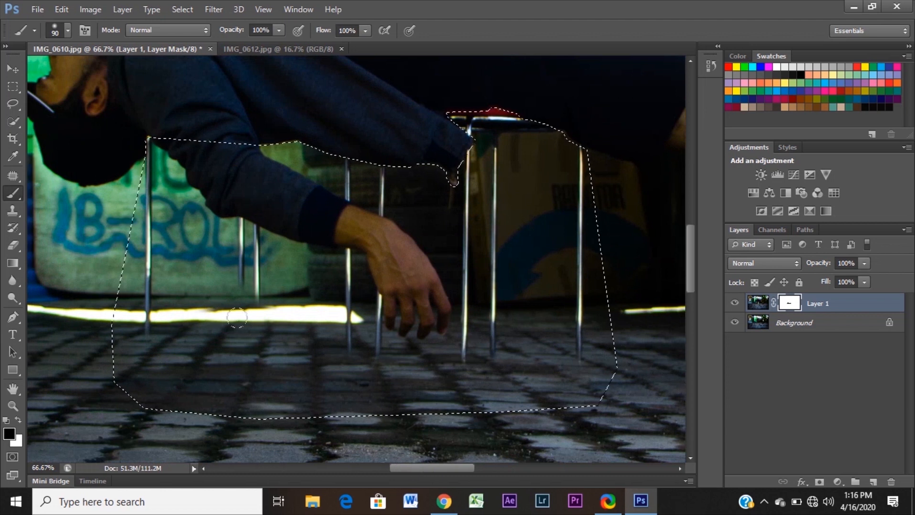
mouse_move(240, 280)
left_mouse_down()
mouse_move(158, 296)
mouse_move(137, 310)
mouse_move(152, 248)
mouse_move(147, 155)
left_mouse_up()
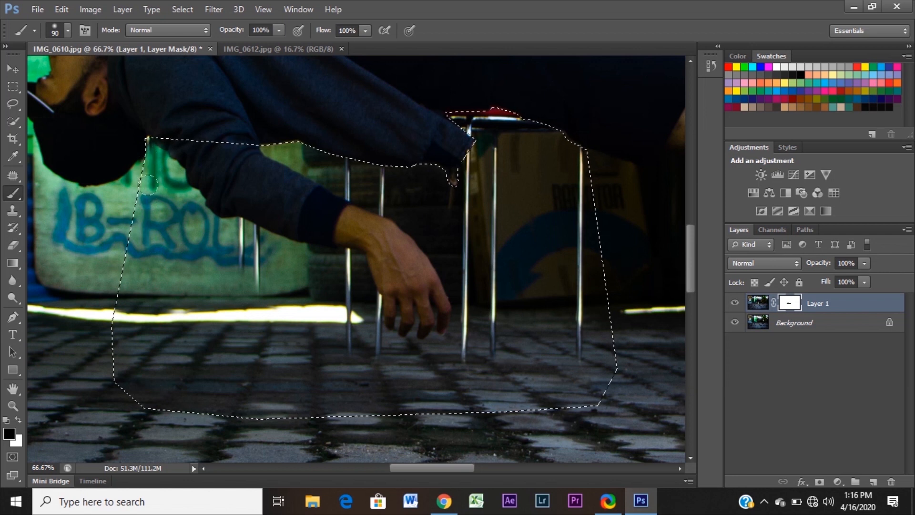
mouse_move(224, 289)
left_mouse_down()
mouse_move(255, 274)
mouse_move(246, 264)
left_mouse_up()
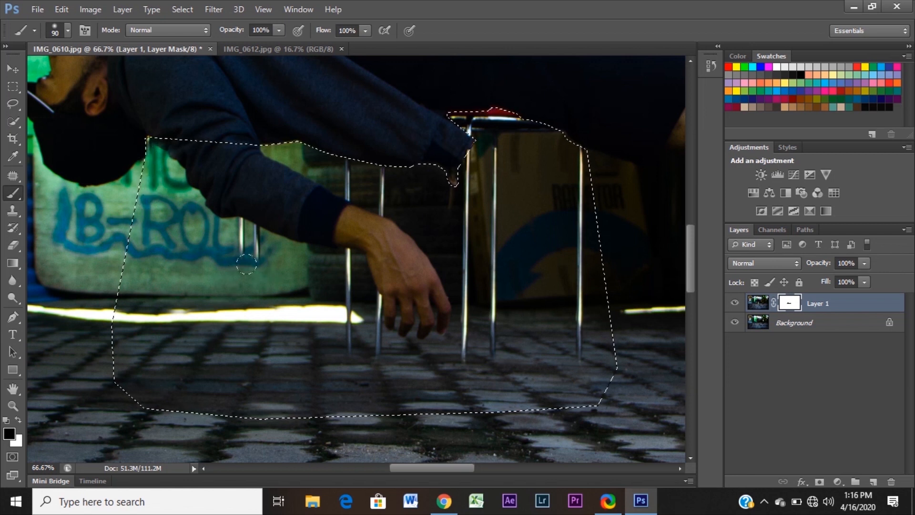
Step: Mask out the right stool's legs and red-topped seat, undoing the stray brush stroke across the hand
left_click_drag(578, 357, 567, 154)
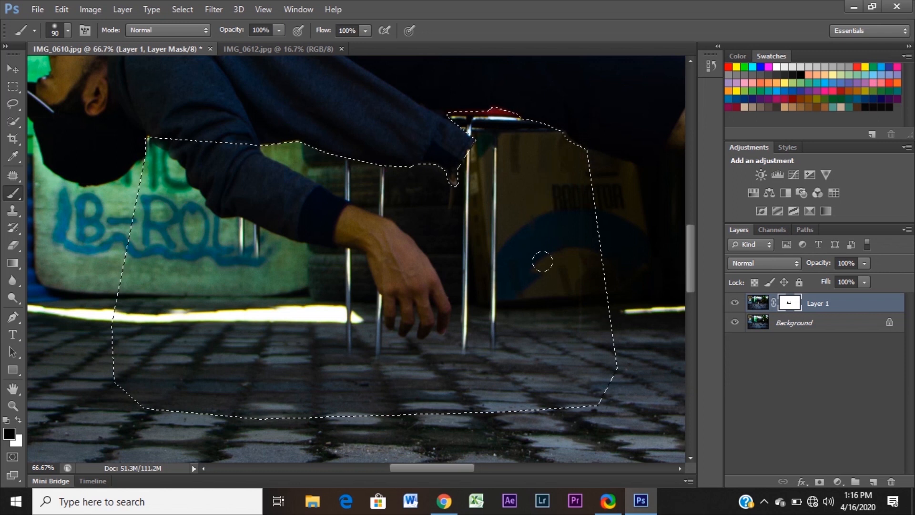
left_click_drag(417, 246, 384, 298)
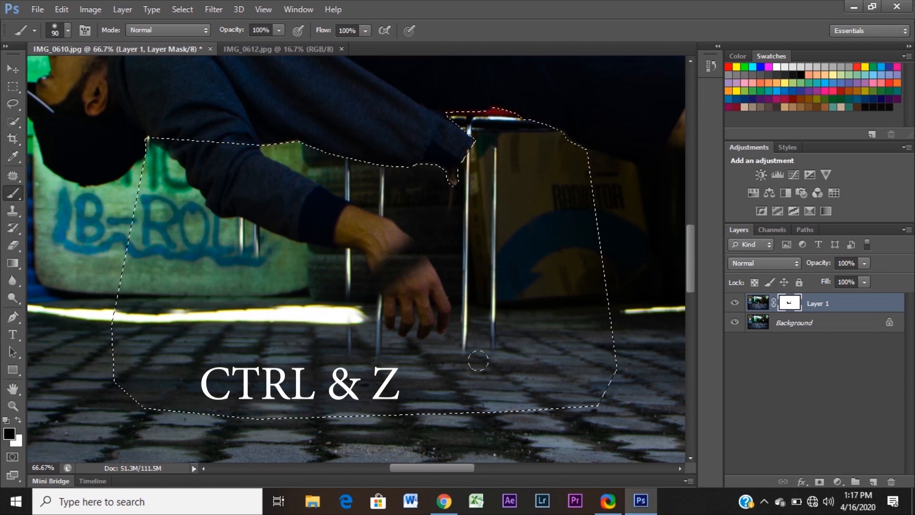
key("ctrl+z")
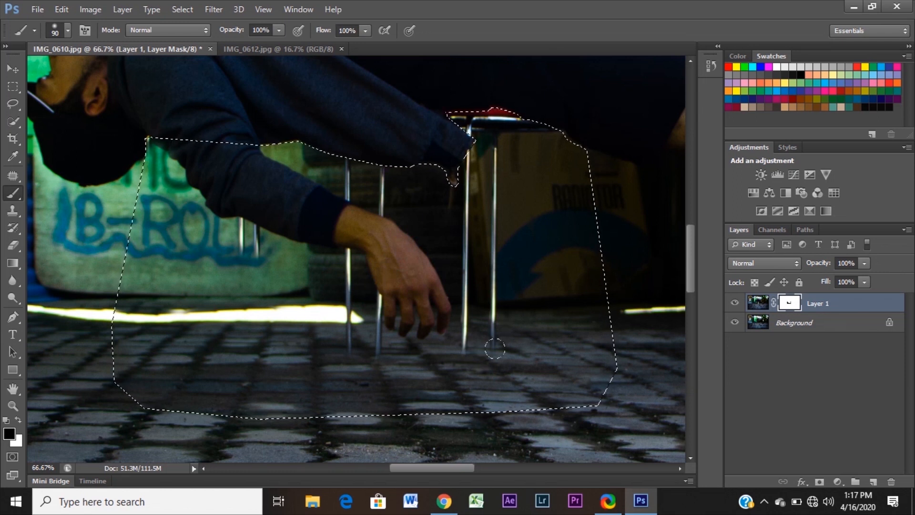
mouse_move(493, 348)
left_mouse_down()
mouse_move(496, 206)
mouse_move(489, 136)
mouse_move(468, 113)
mouse_move(531, 123)
mouse_move(478, 140)
mouse_move(470, 168)
mouse_move(469, 160)
mouse_move(463, 360)
left_mouse_up()
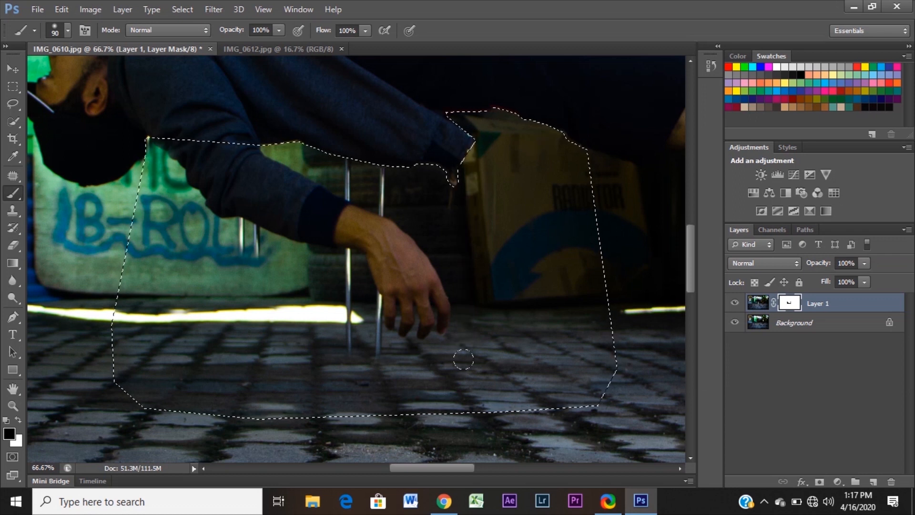
Step: Hide the lower parts of the left stool's remaining legs beside the hand, reducing the brush to 45 px for the tight areas
mouse_move(348, 346)
left_mouse_down()
mouse_move(337, 293)
mouse_move(347, 256)
left_mouse_up()
mouse_move(245, 254)
left_mouse_down()
mouse_move(275, 306)
mouse_move(241, 297)
left_mouse_up()
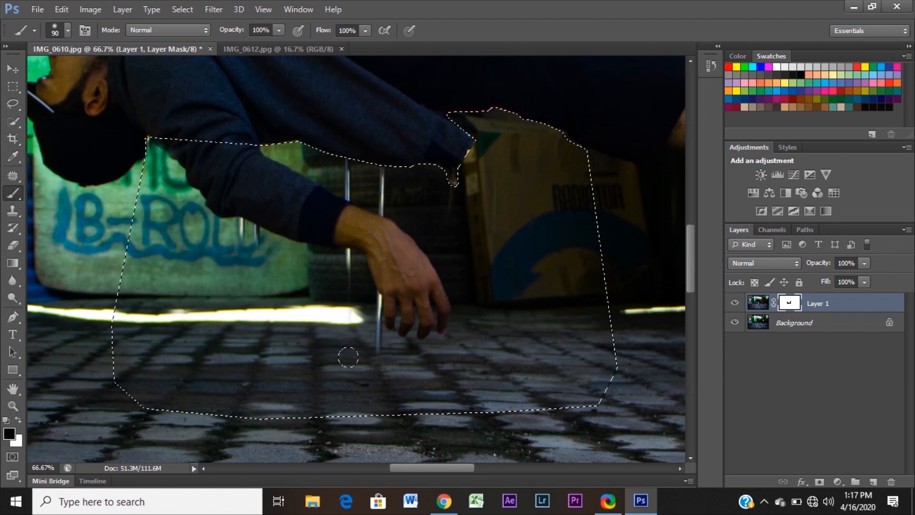
key("bracketleft")
key("bracketleft")
key("bracketleft")
key("bracketleft")
key("bracketleft")
mouse_move(380, 353)
left_mouse_down()
mouse_move(376, 316)
mouse_move(366, 323)
left_mouse_up()
left_click_drag(352, 279, 352, 260)
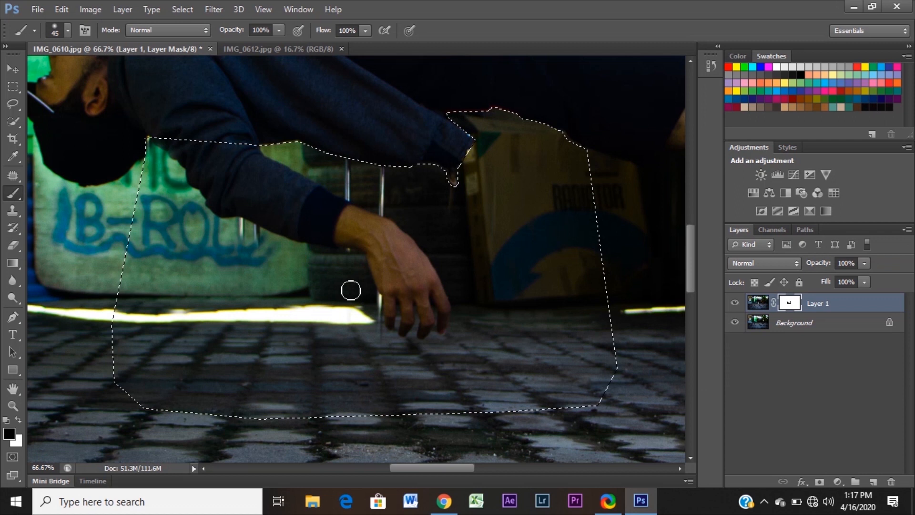
Step: Reduce the brush to 30 px and mask the leftover leg pieces around the wrist, above the forearm and under the near sleeve
key("bracketleft")
key("bracketleft")
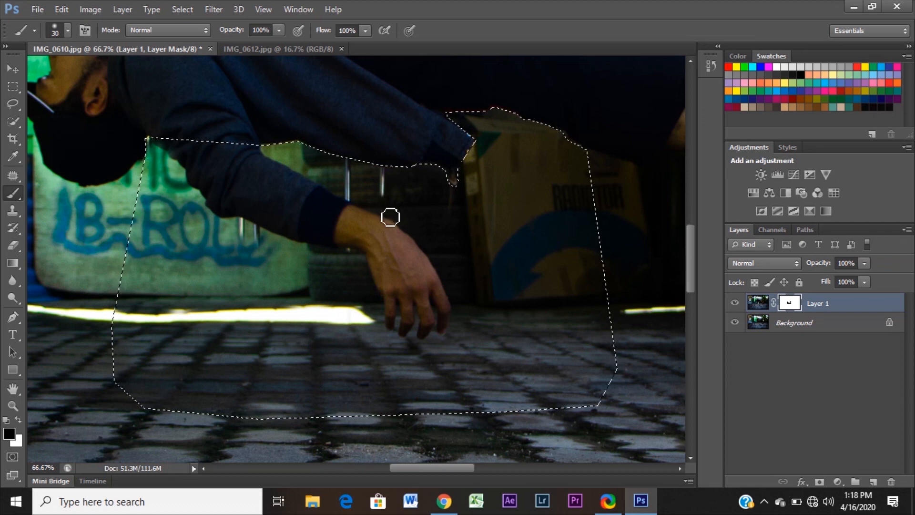
left_click_drag(395, 215, 384, 184)
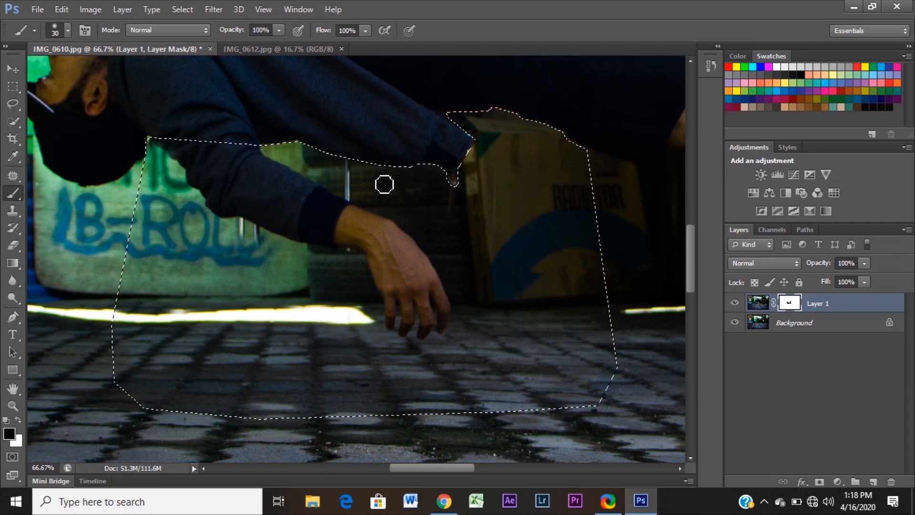
mouse_move(347, 170)
left_mouse_down()
mouse_move(340, 185)
mouse_move(359, 202)
mouse_move(350, 198)
left_mouse_up()
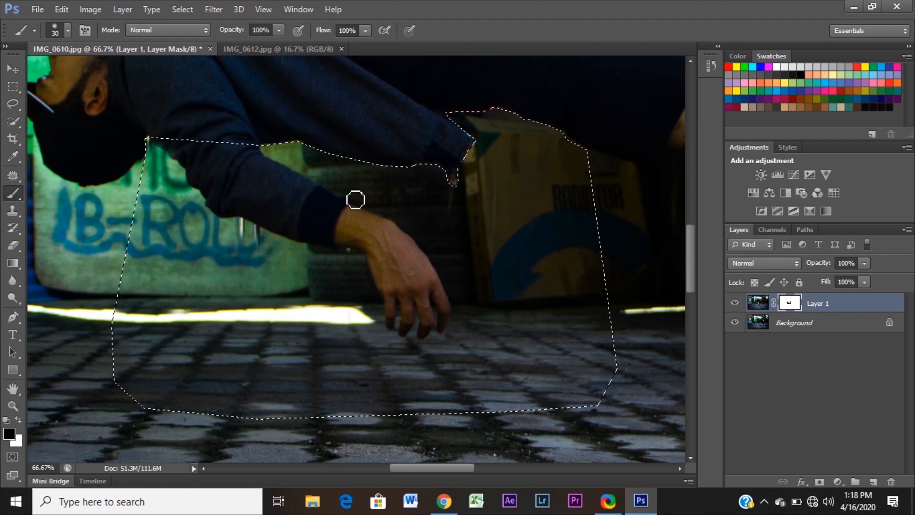
mouse_move(270, 222)
left_mouse_down()
mouse_move(265, 249)
mouse_move(241, 237)
mouse_move(261, 233)
left_mouse_up()
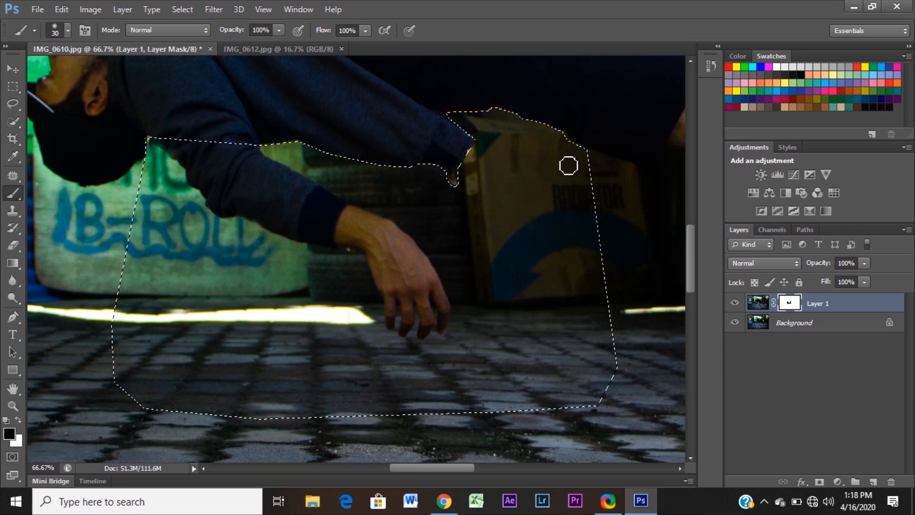
Step: Clear the selection around the masked stool area
key("ctrl+minus")
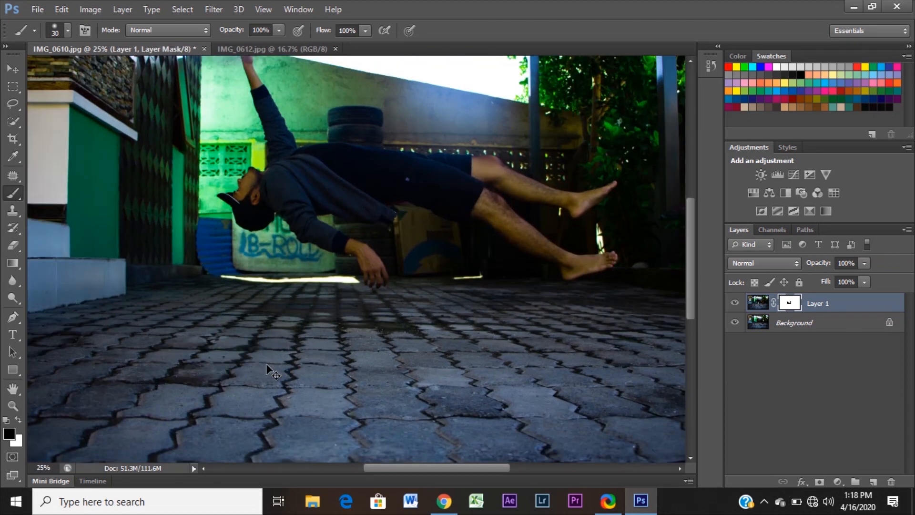
key("ctrl+minus")
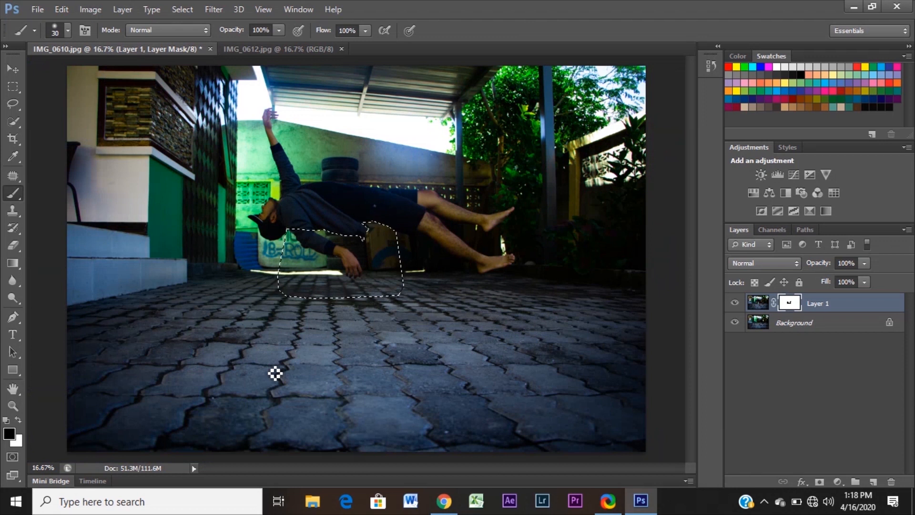
key("ctrl+d")
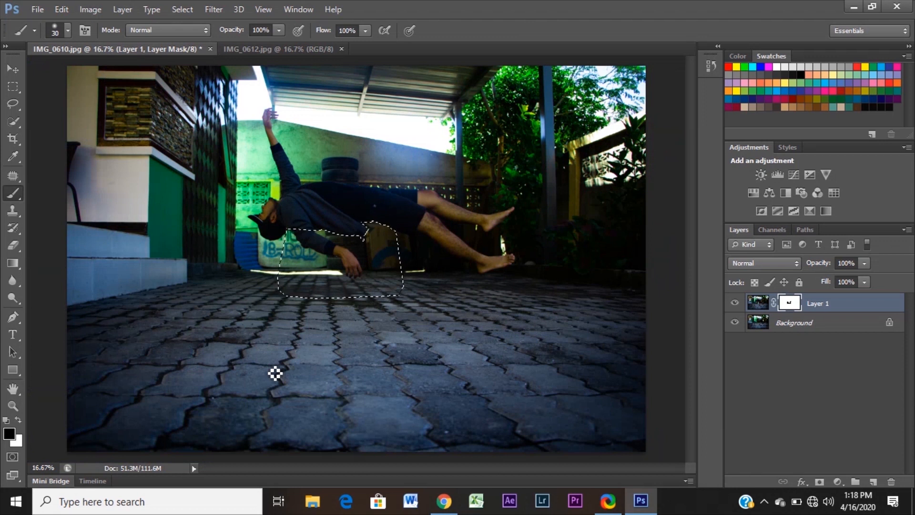